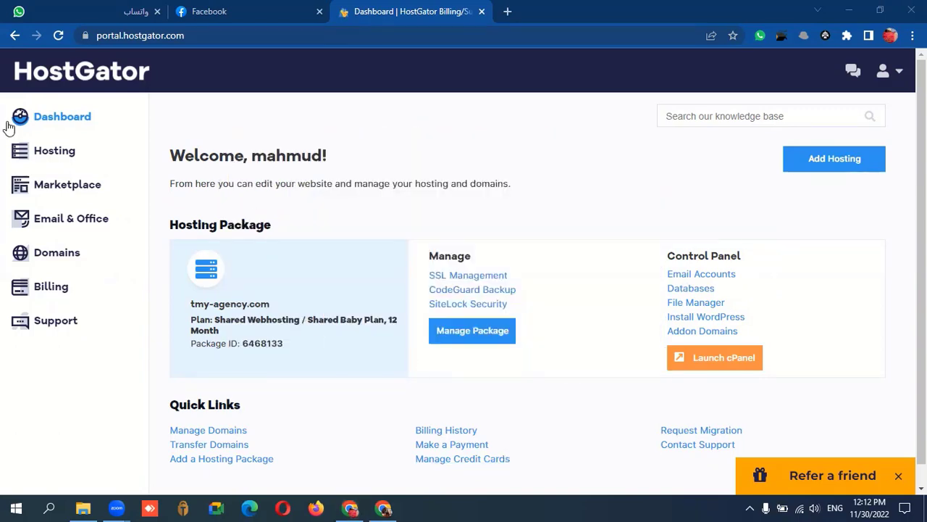
Open cPanel for the tmy-agency.com hosting package and go to its Email Accounts page.
click(40, 153)
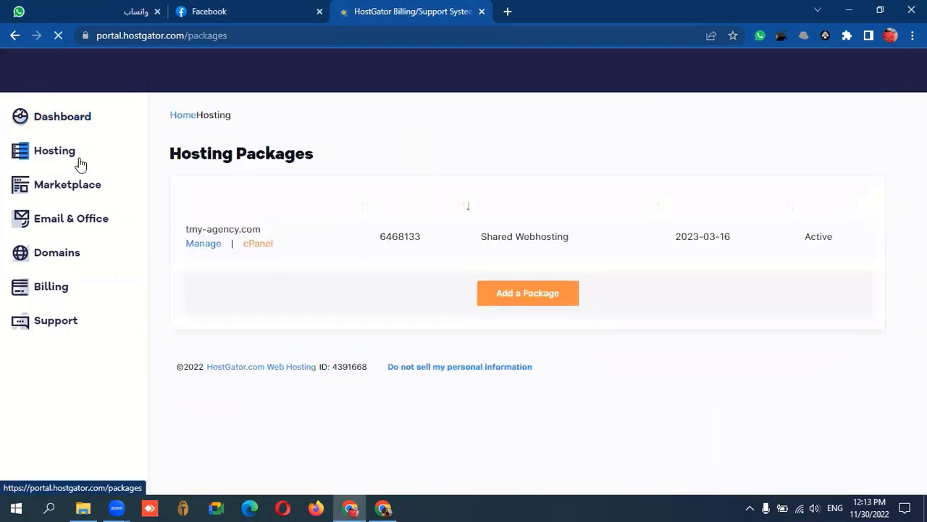
click(257, 245)
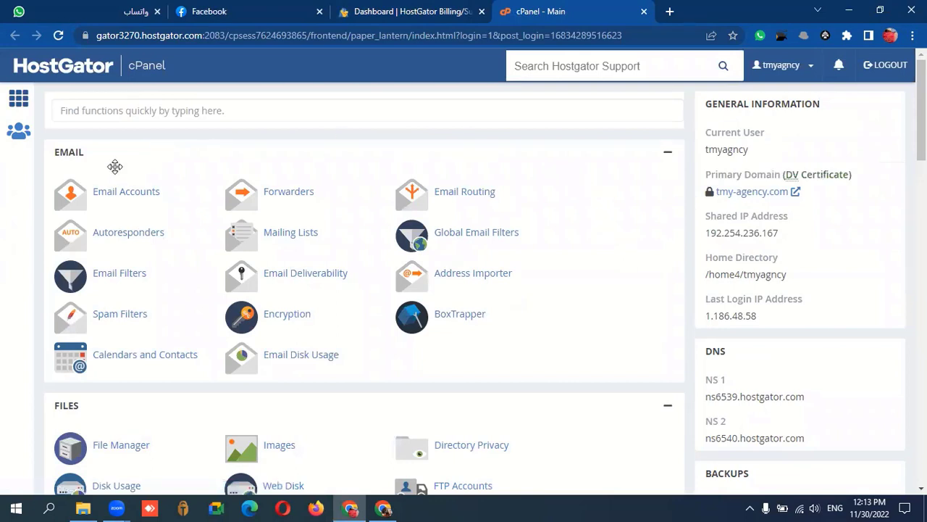
click(145, 197)
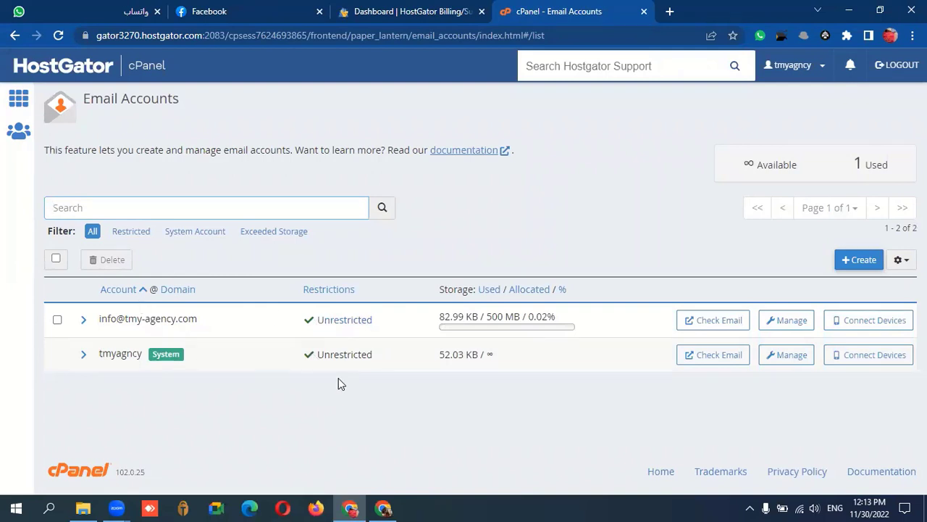
Begin a new email account and select imsc-qa.com from the Domain list.
click(859, 260)
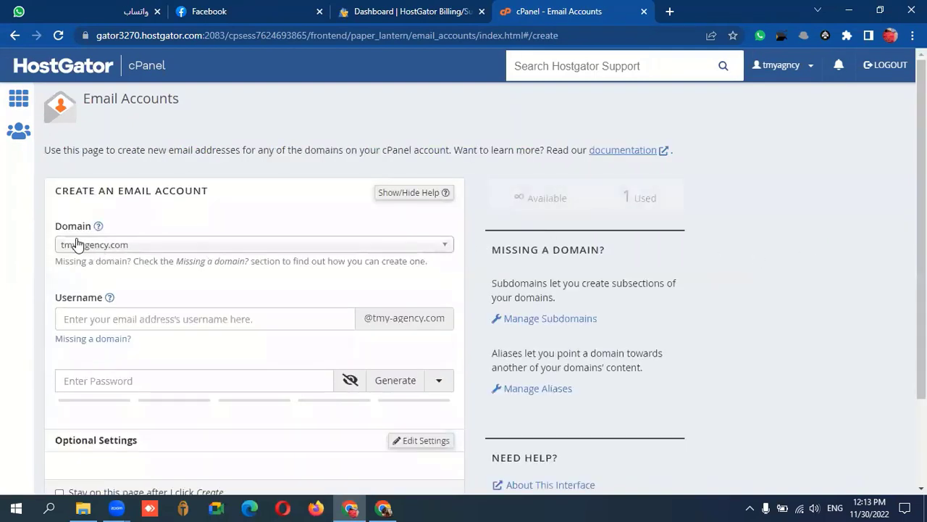
click(123, 245)
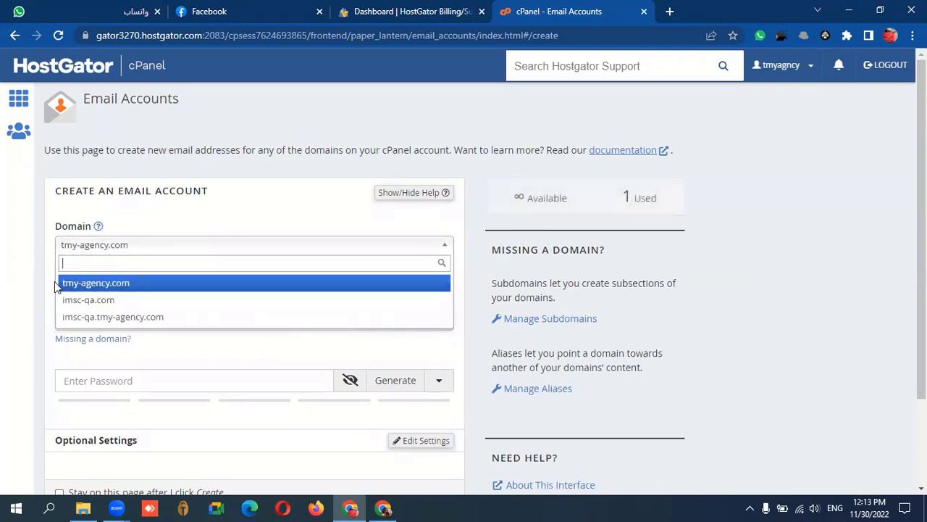
click(122, 302)
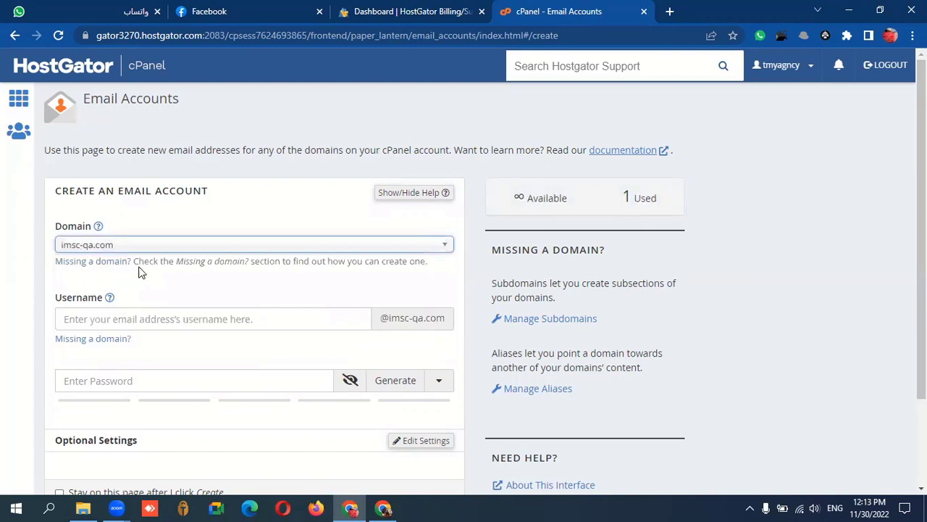
scroll(138, 266, down, 1)
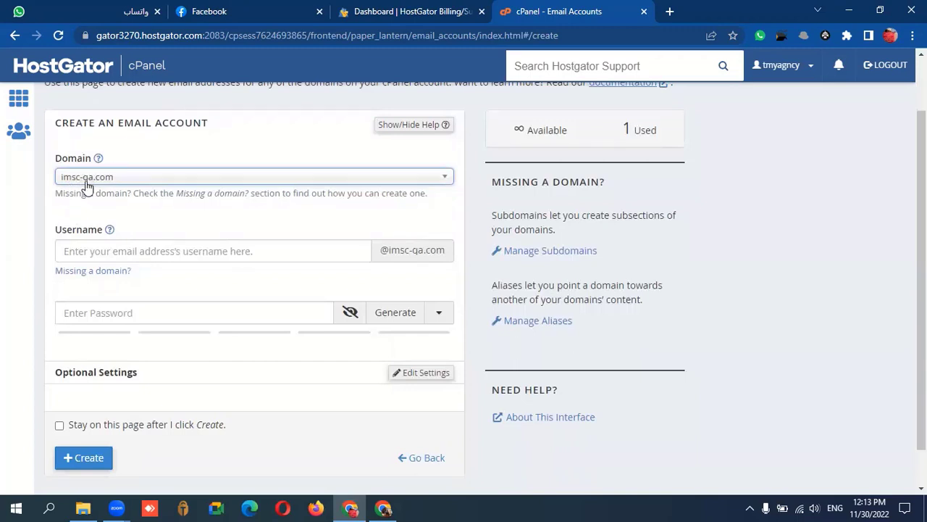
click(133, 251)
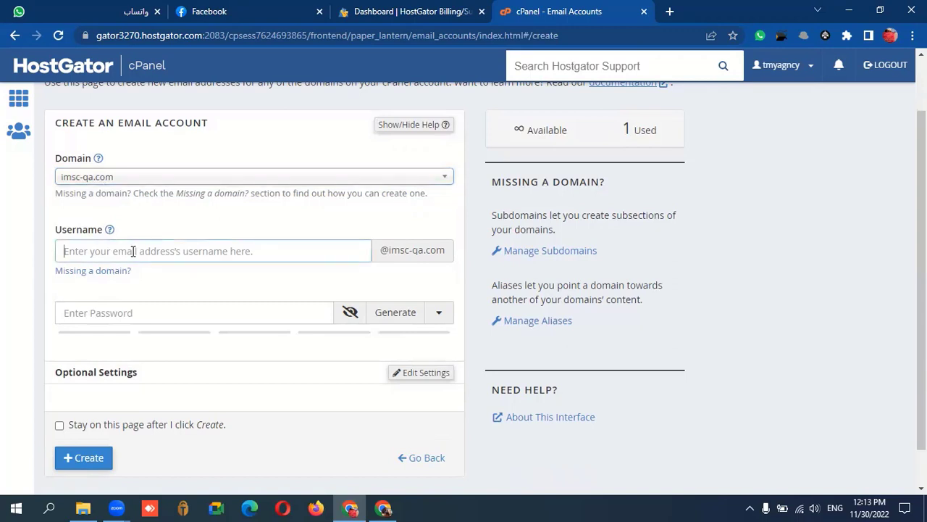
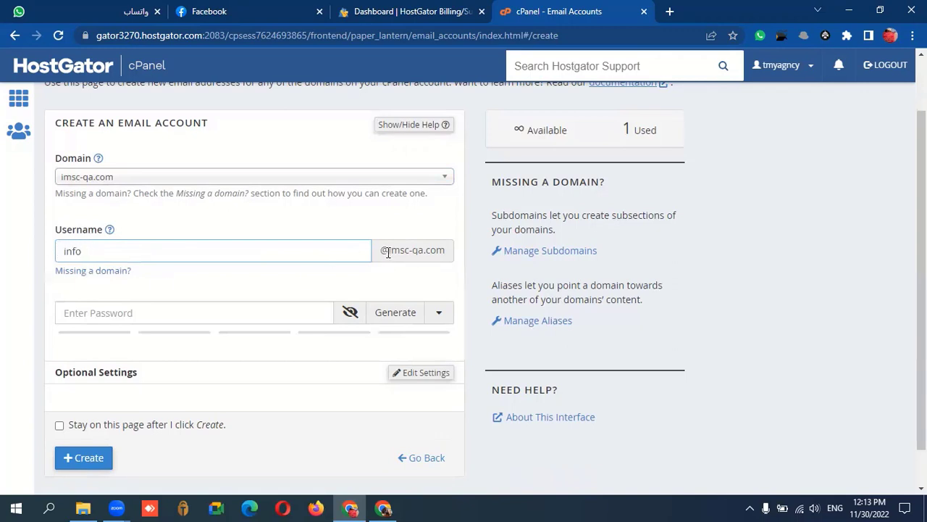
drag(381, 250, 444, 261)
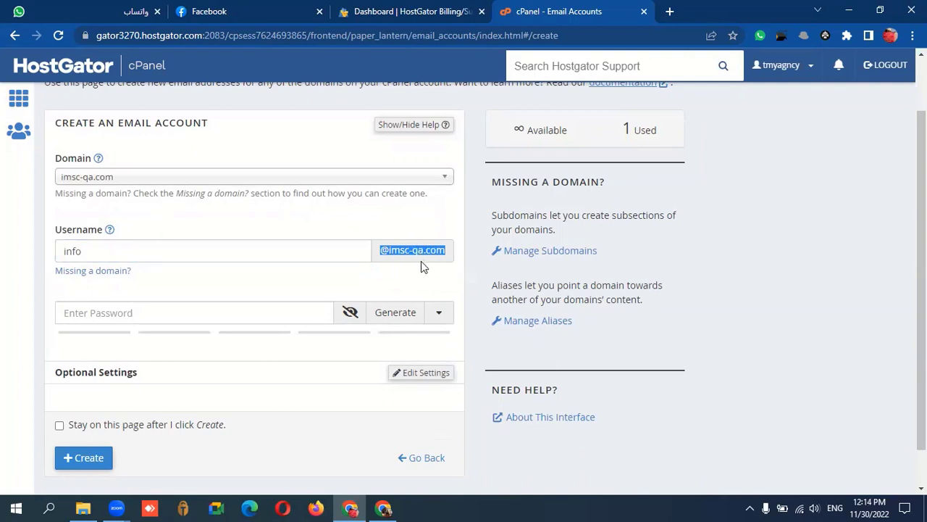
click(426, 273)
scroll(195, 283, down, 1)
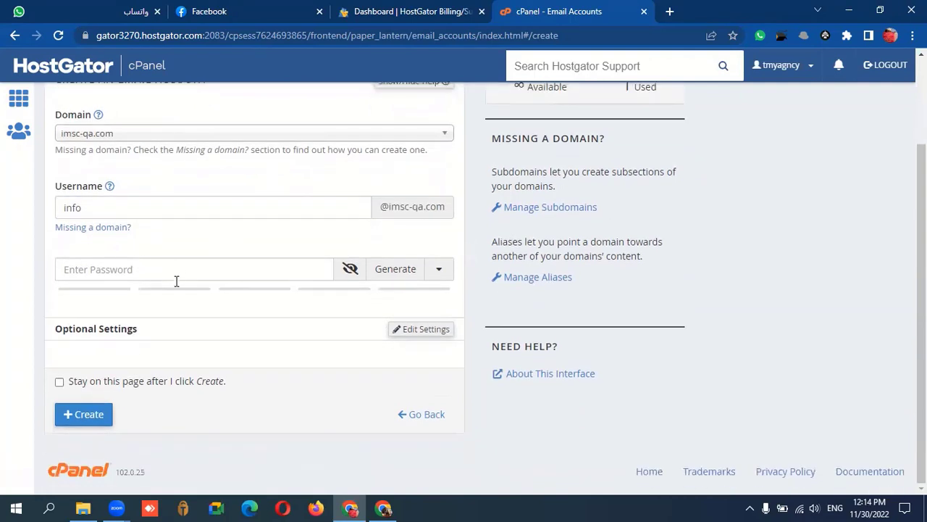
Generate a strong password and keep the mailbox storage at 500 MB.
click(138, 271)
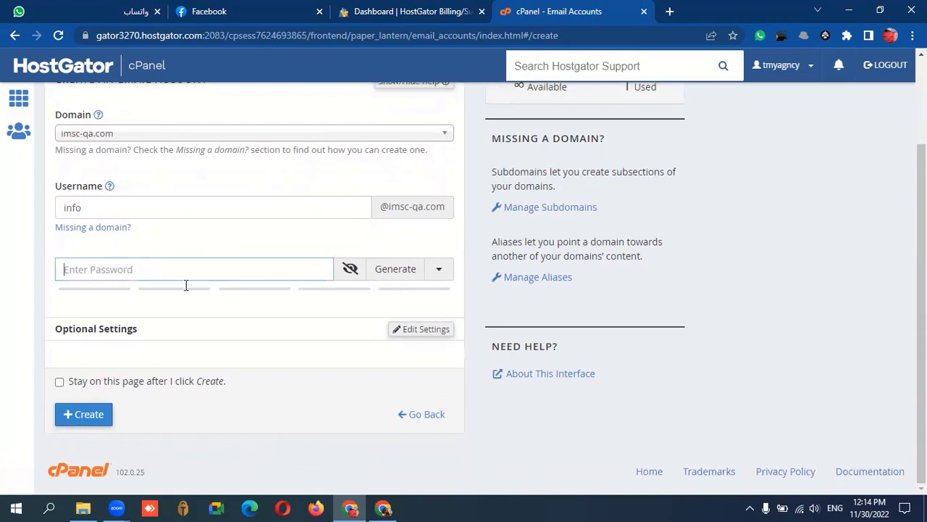
click(392, 277)
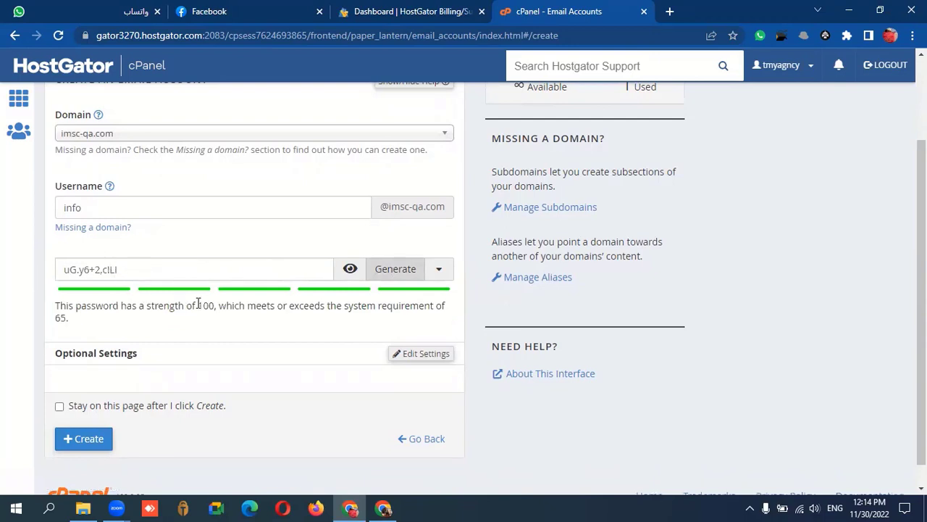
scroll(155, 277, down, 1)
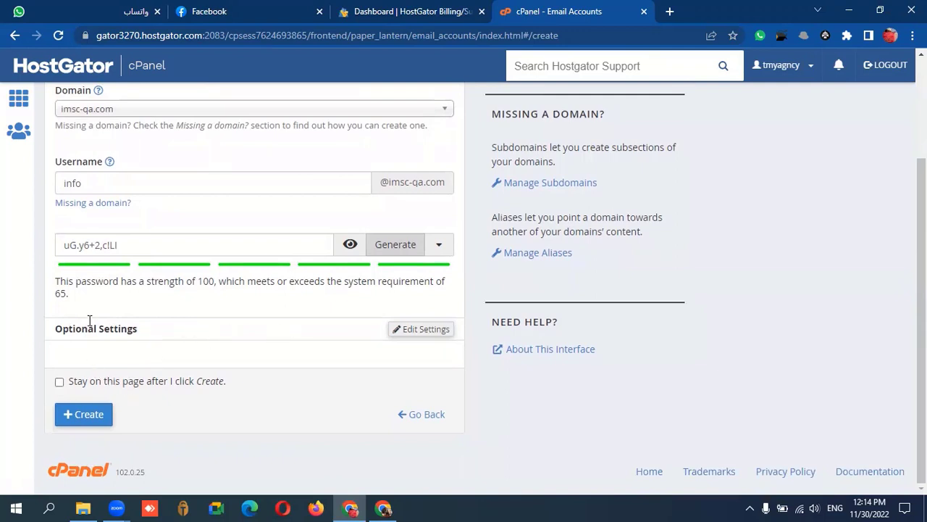
click(418, 331)
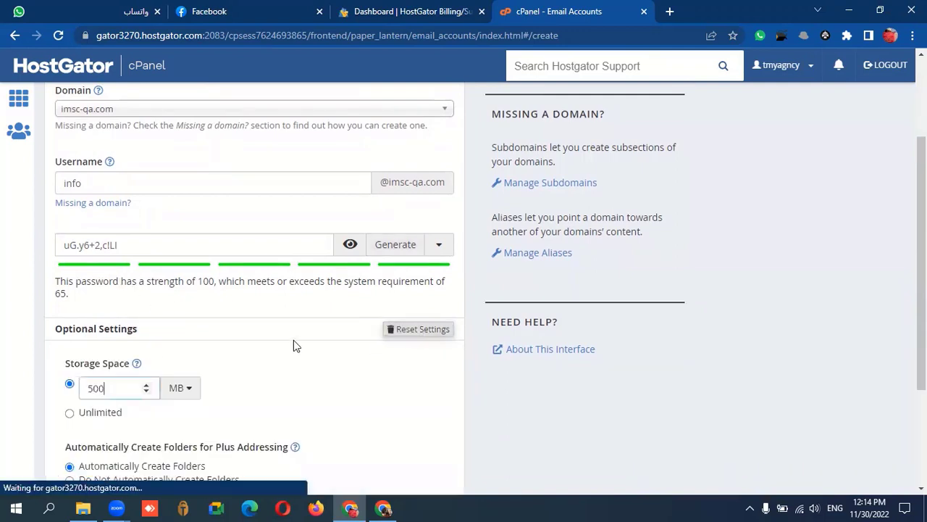
scroll(181, 340, down, 2)
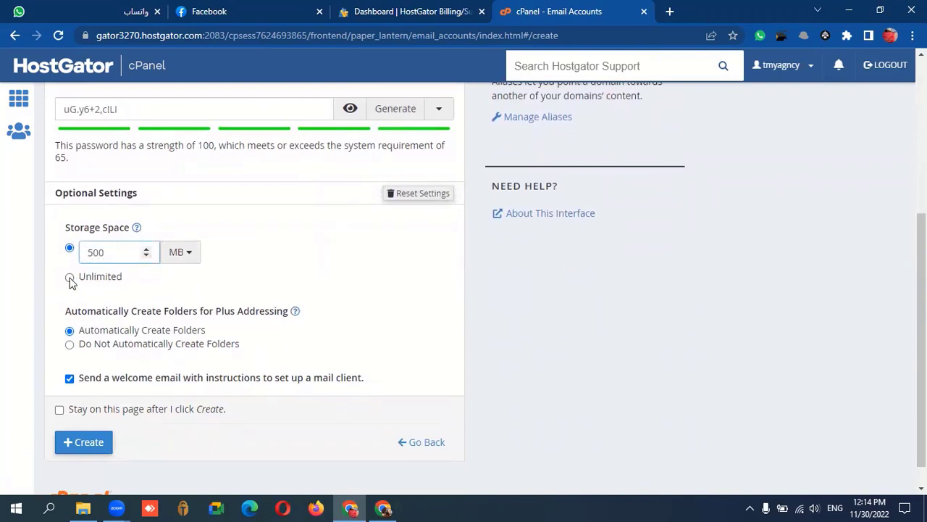
click(70, 278)
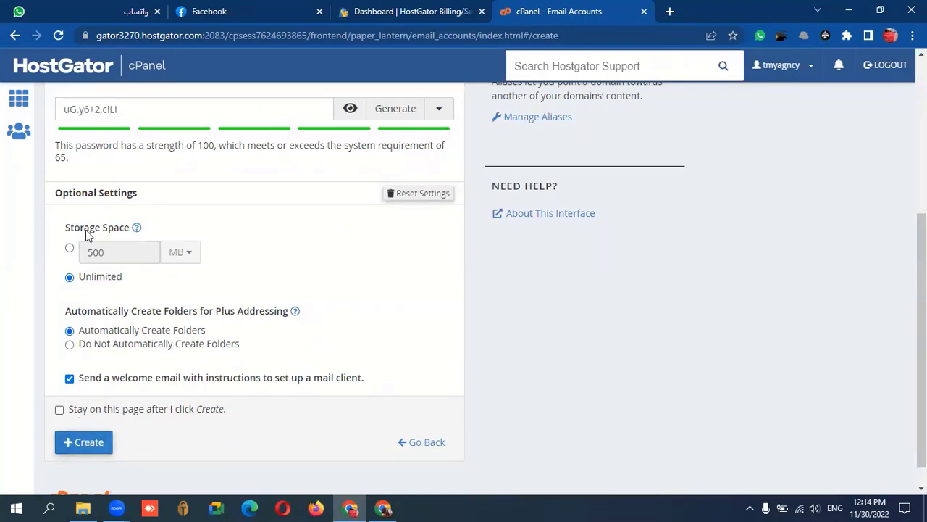
click(69, 248)
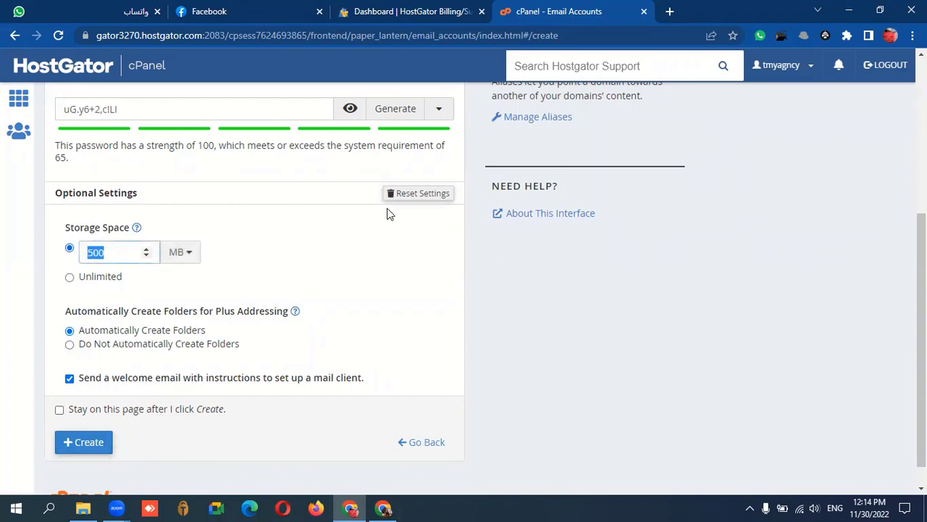
click(400, 194)
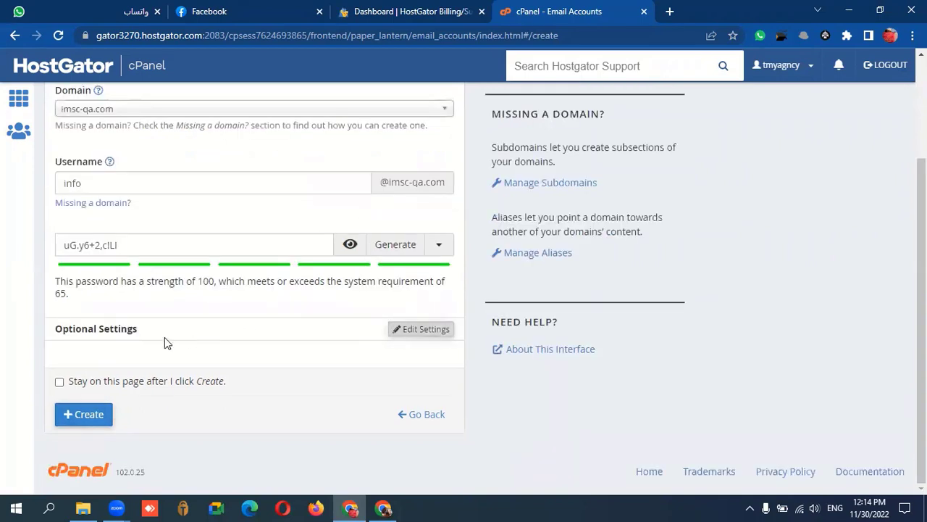
click(141, 247)
key(ctrl+a)
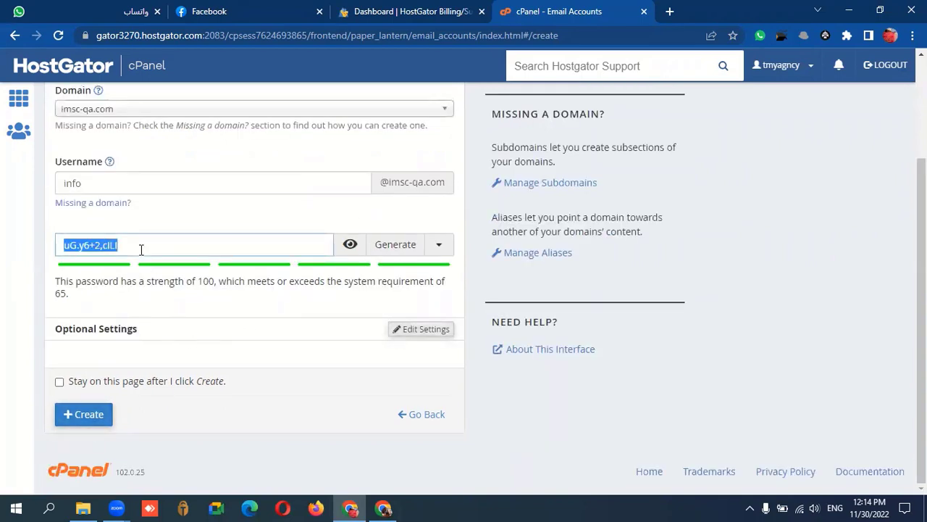
click(89, 415)
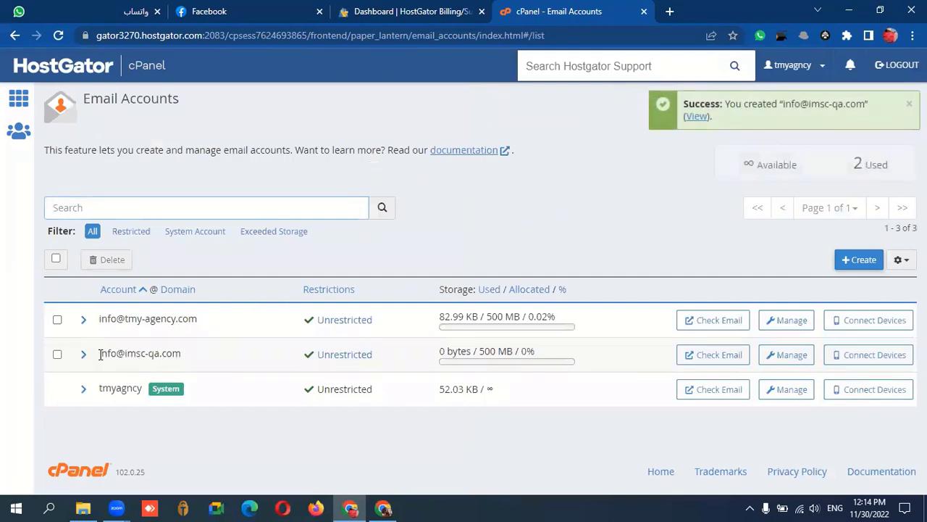
drag(100, 353, 189, 360)
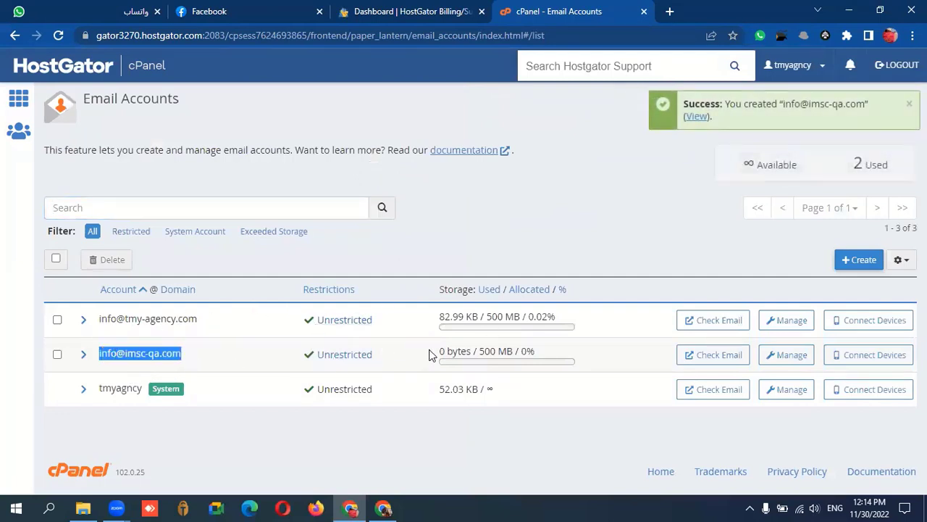
click(735, 349)
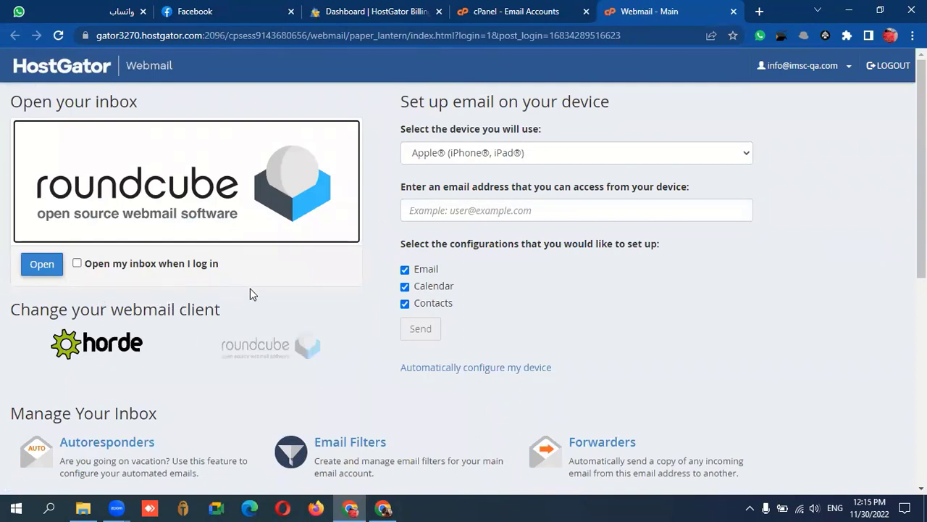
Open Roundcube and open the cPanel client configuration settings message.
click(42, 266)
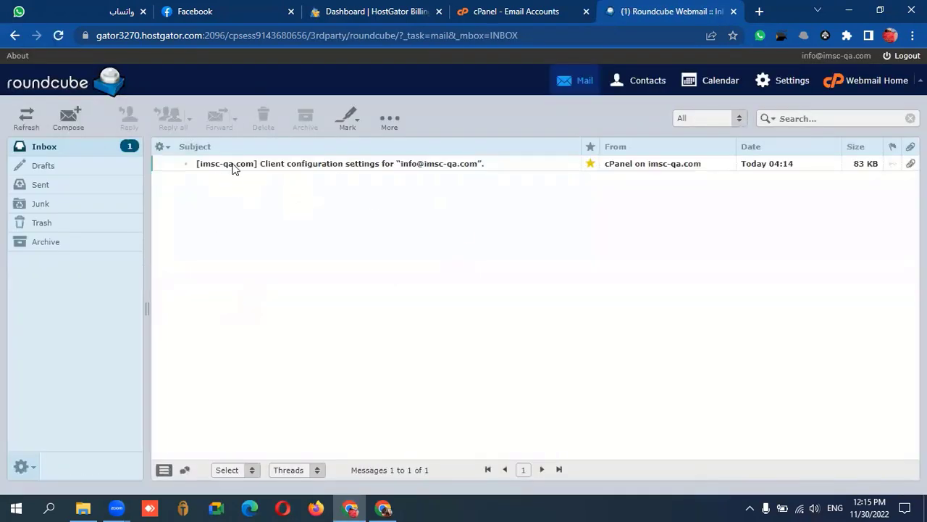
click(376, 164)
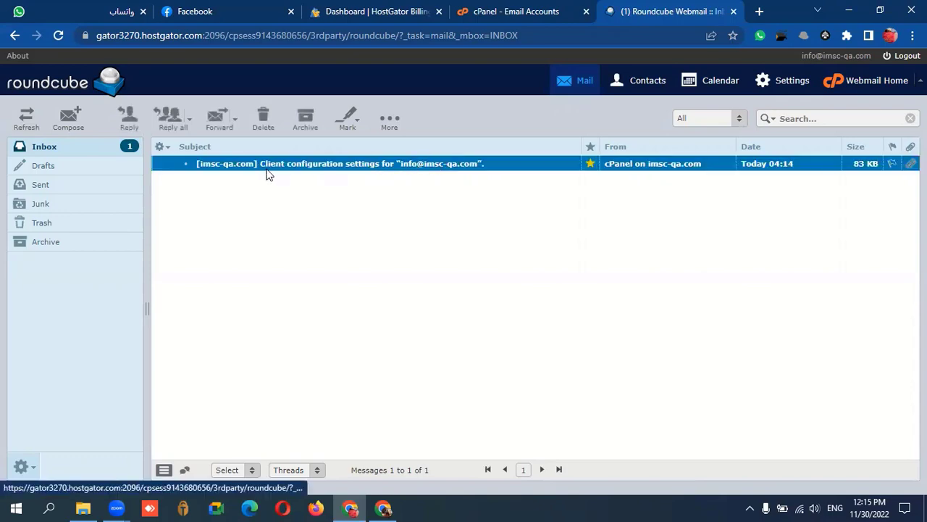
double_click(306, 165)
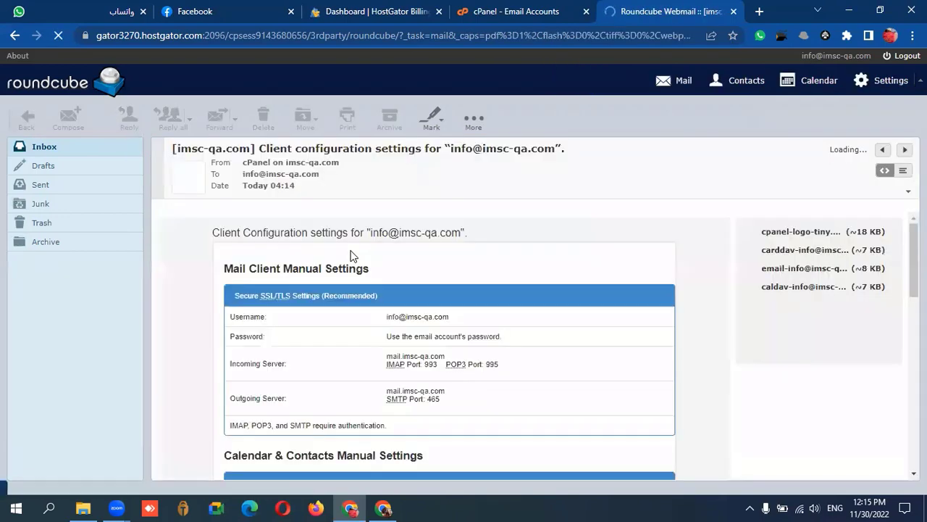
Scroll through the configuration message and return to the inbox list.
scroll(317, 304, down, 3)
scroll(316, 305, down, 8)
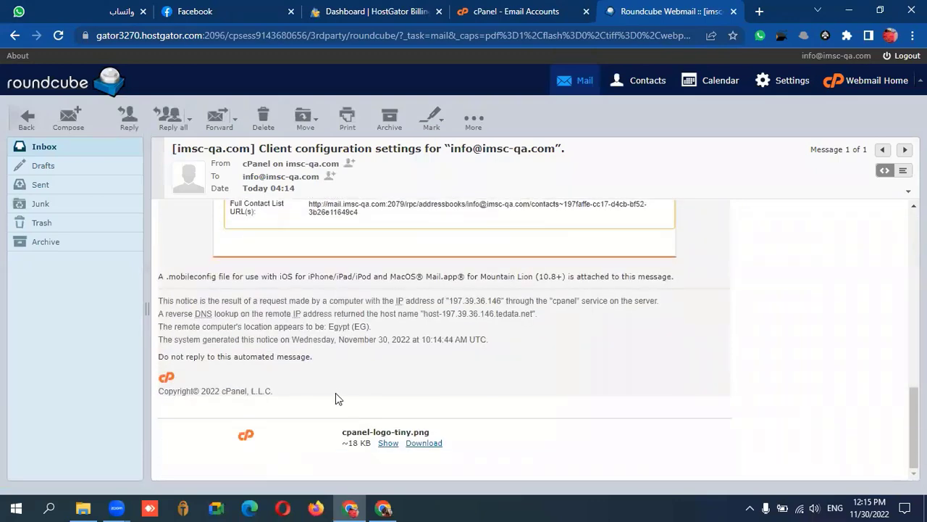
scroll(340, 332, up, 4)
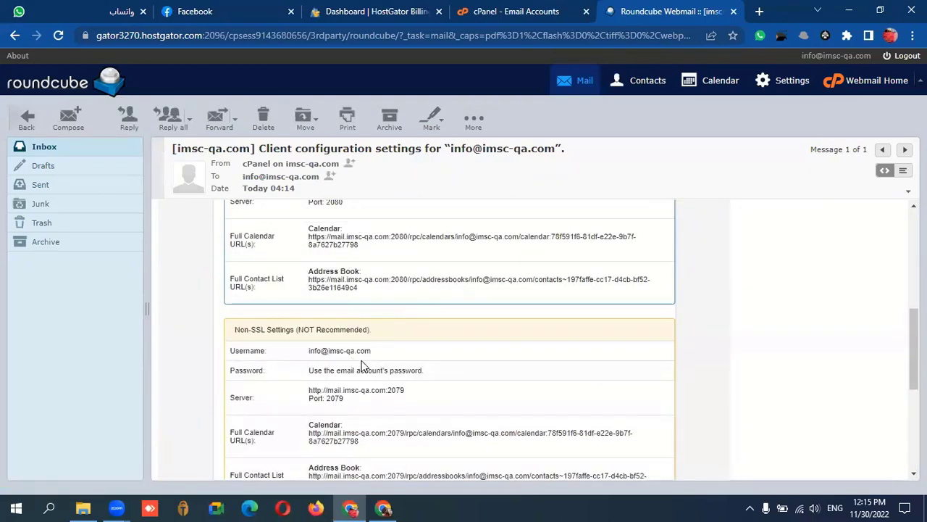
scroll(378, 329, up, 5)
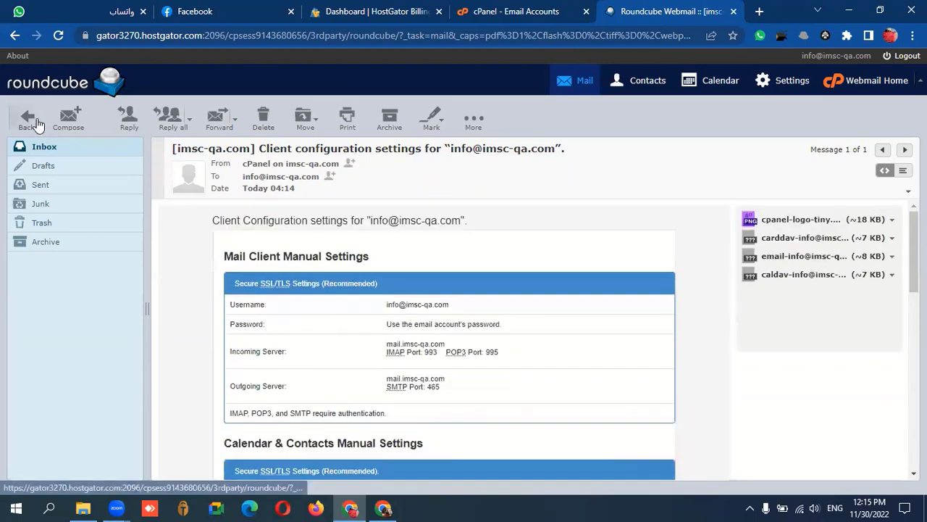
click(42, 148)
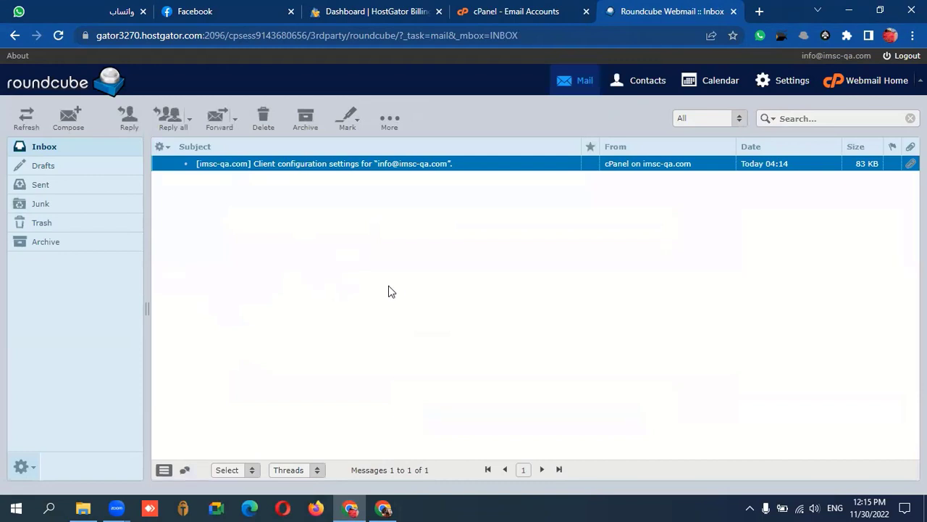
click(890, 36)
Open an Incognito window, then paste the webmail URL into the address bar to load it.
click(913, 35)
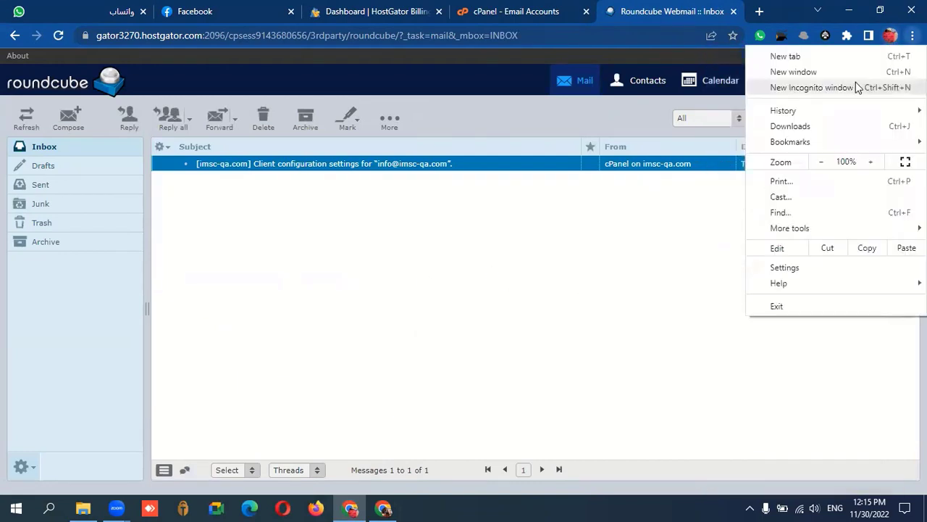
click(856, 90)
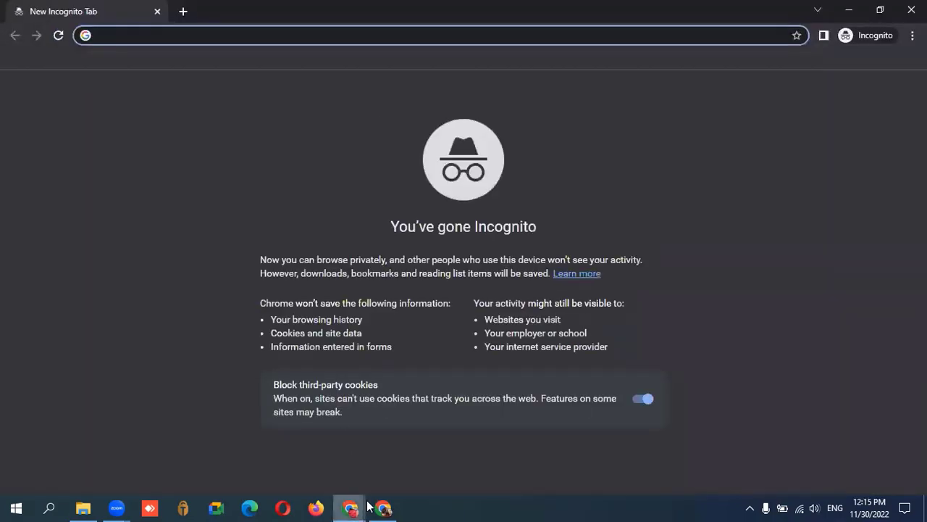
click(350, 507)
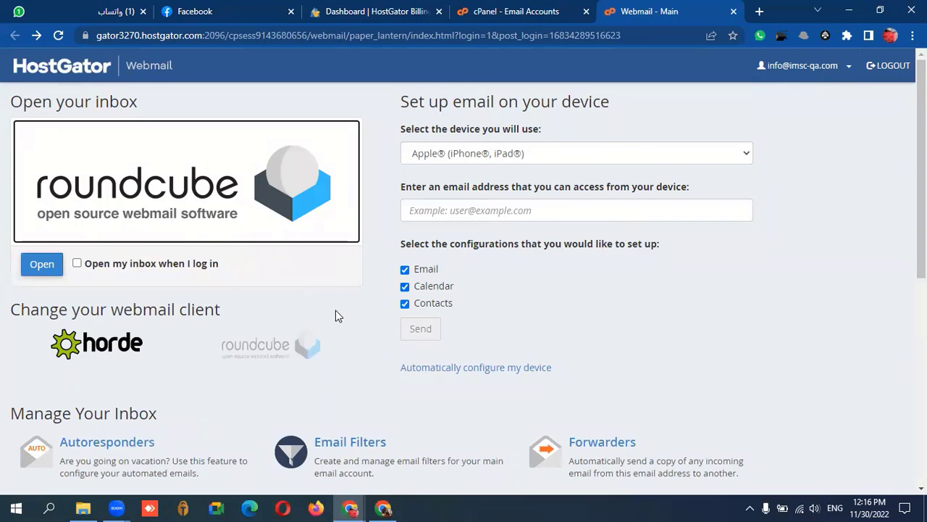
click(366, 36)
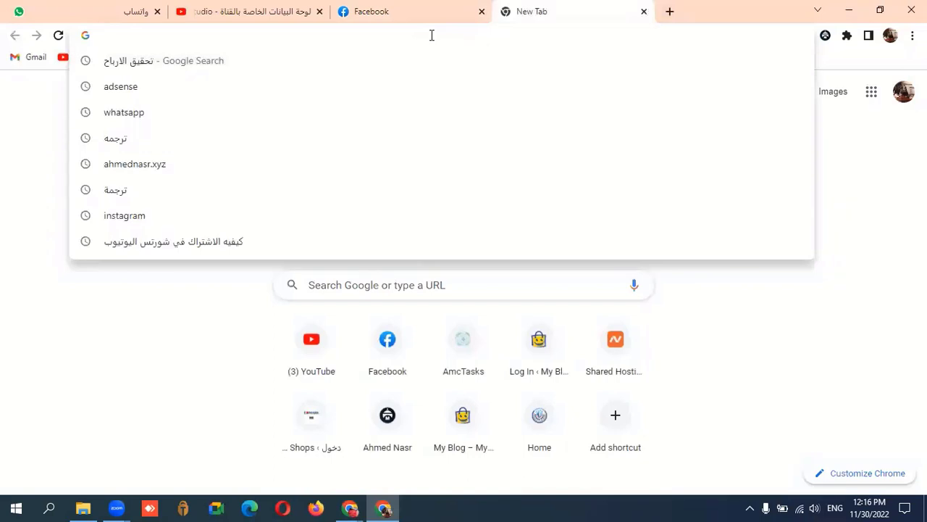
key(ctrl+v)
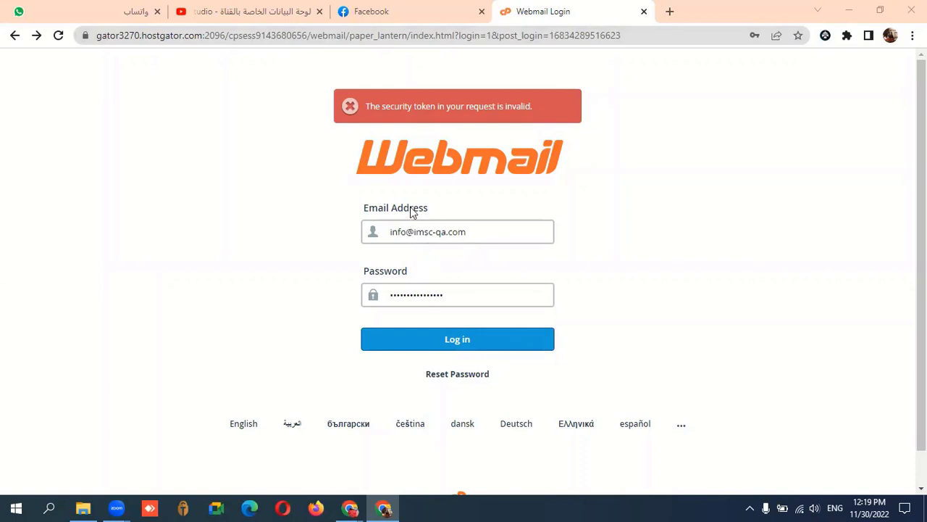
double_click(432, 296)
click(431, 295)
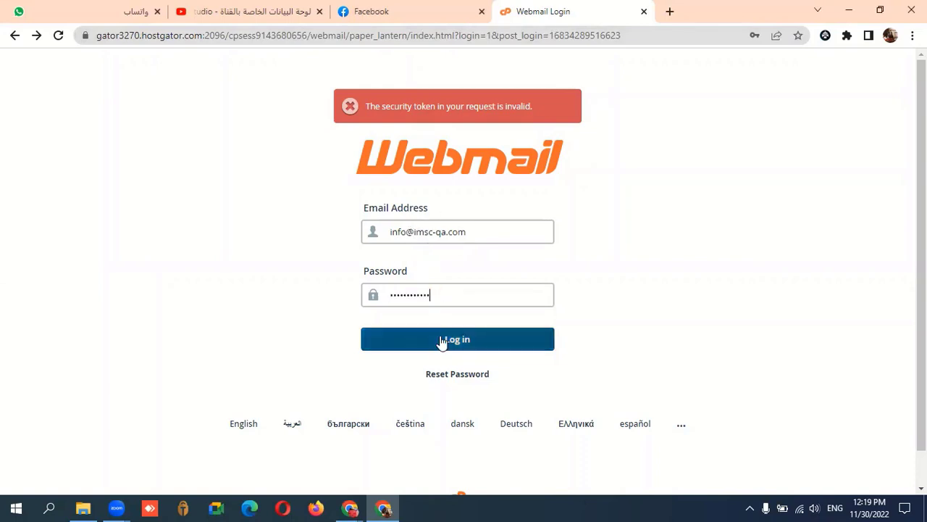
click(441, 339)
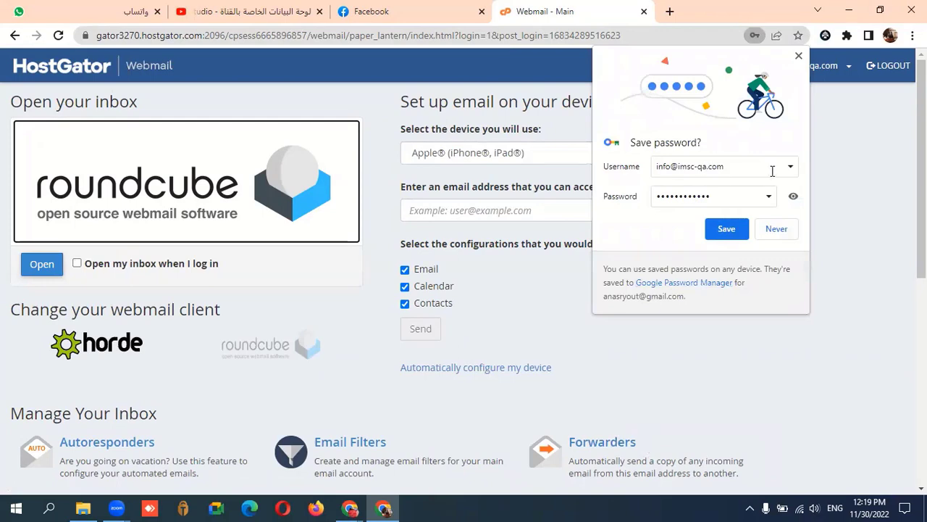
click(41, 264)
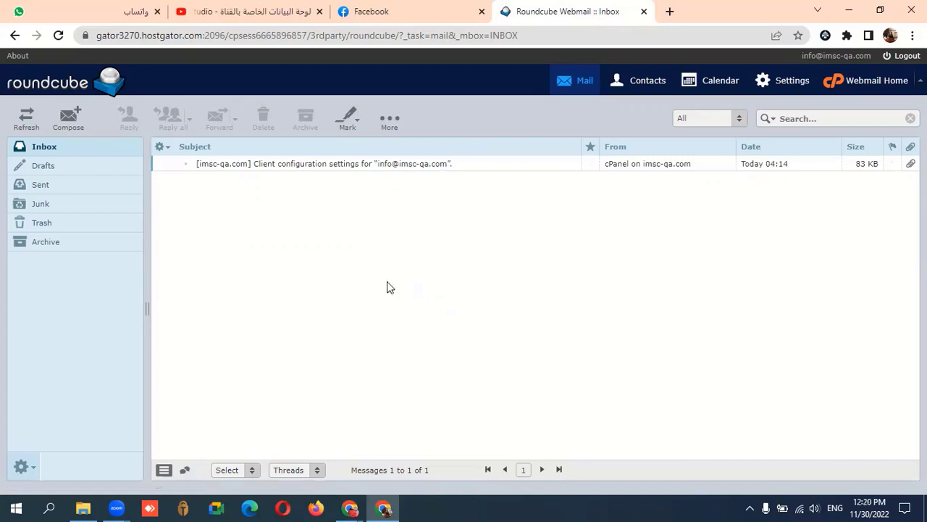
mouse_move(350, 508)
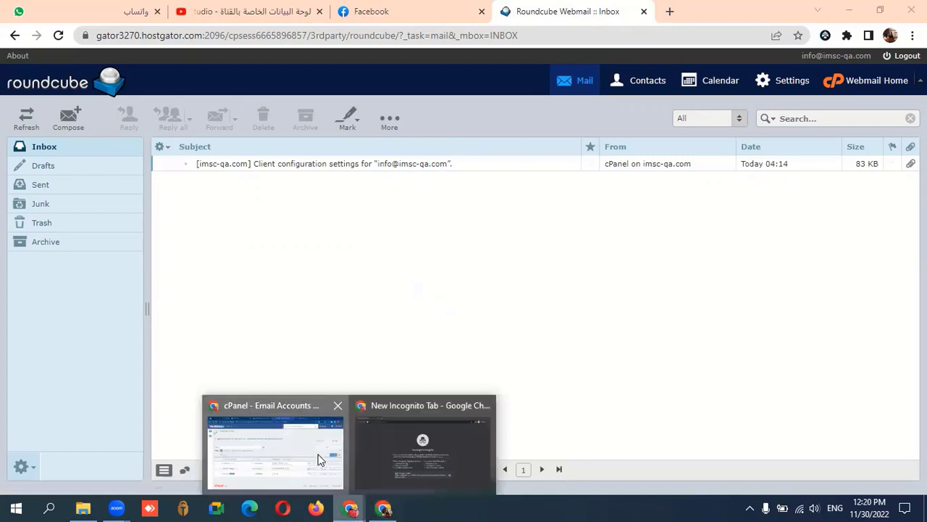
click(274, 446)
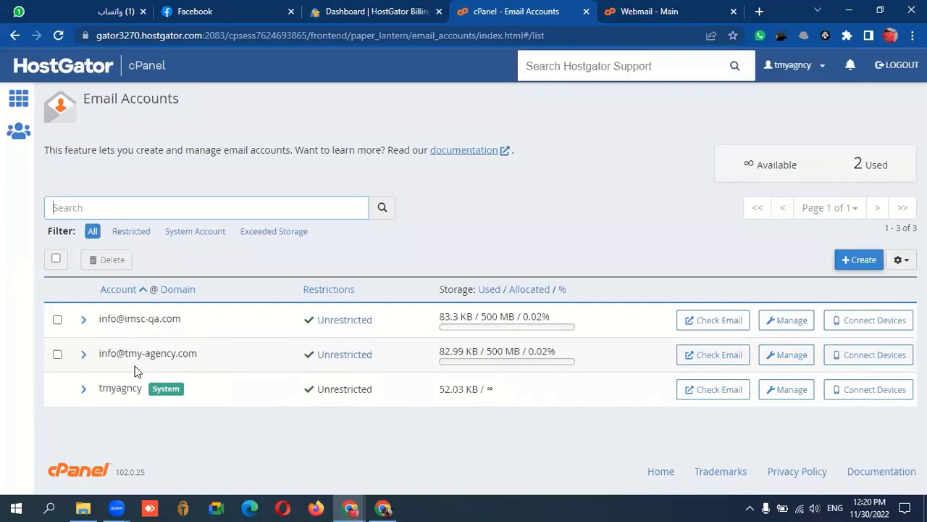